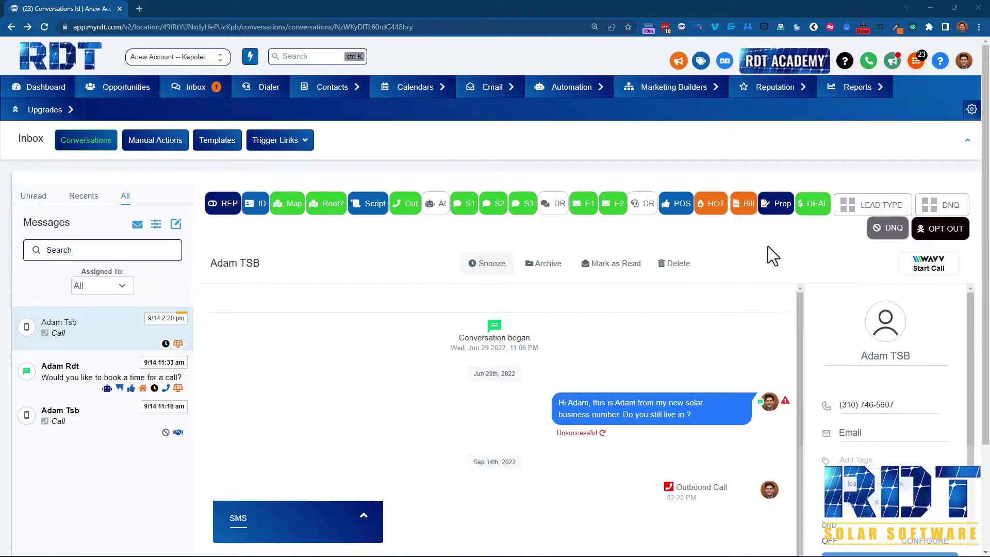
- Zoom the browser page out to 90%
{"action": "left_click", "coordinate": [979, 27]}
{"action": "left_click", "coordinate": [911, 124]}
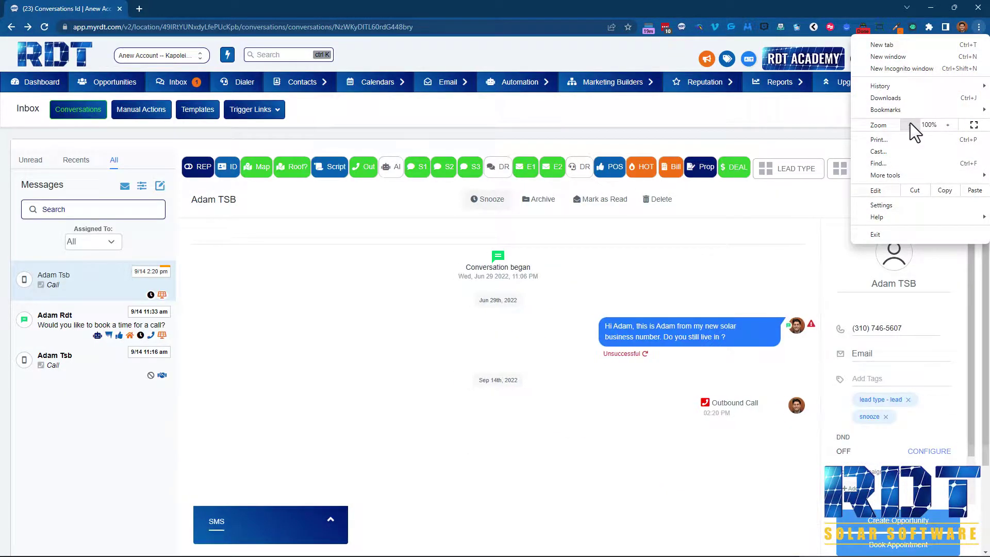
{"action": "left_click", "coordinate": [910, 125]}
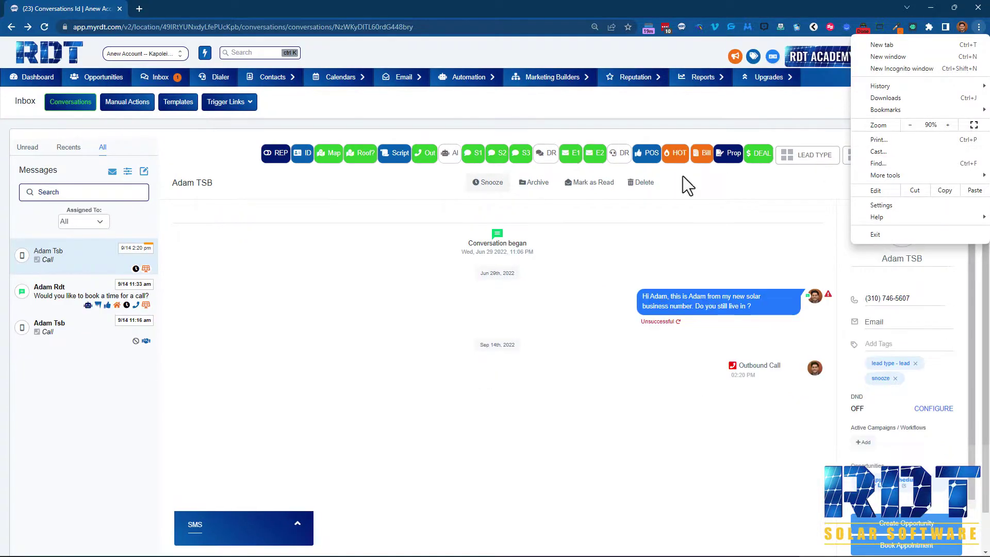
{"action": "left_click", "coordinate": [321, 297]}
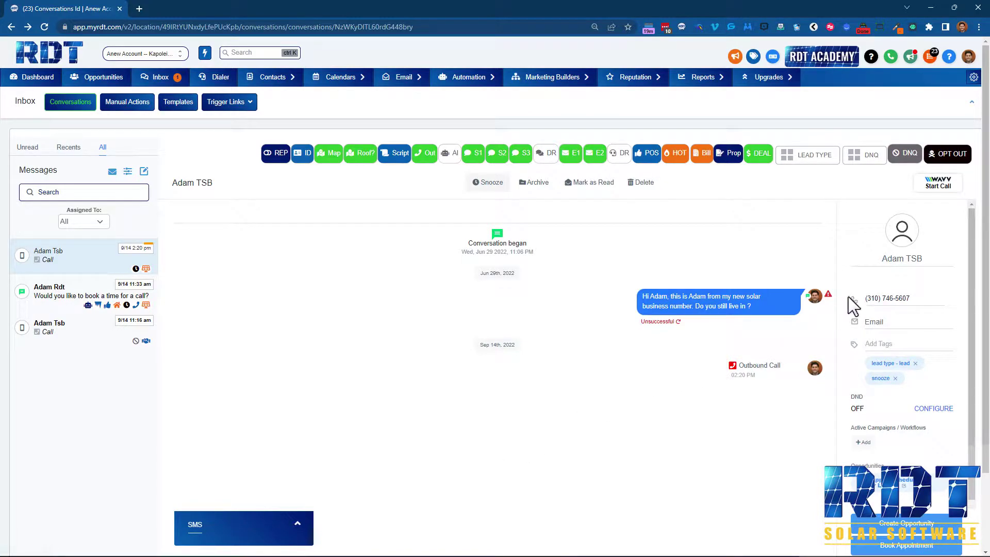
- Open the conversation whose last message is "Would you like to book a time for a call?" and send the text message "sms"
{"action": "mouse_move", "coordinate": [853, 300]}
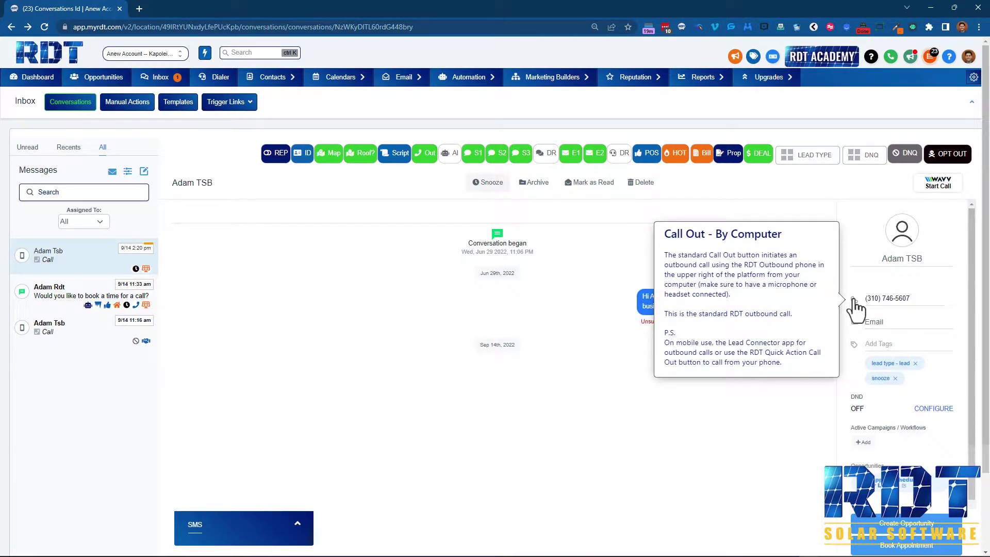
{"action": "left_click", "coordinate": [50, 287]}
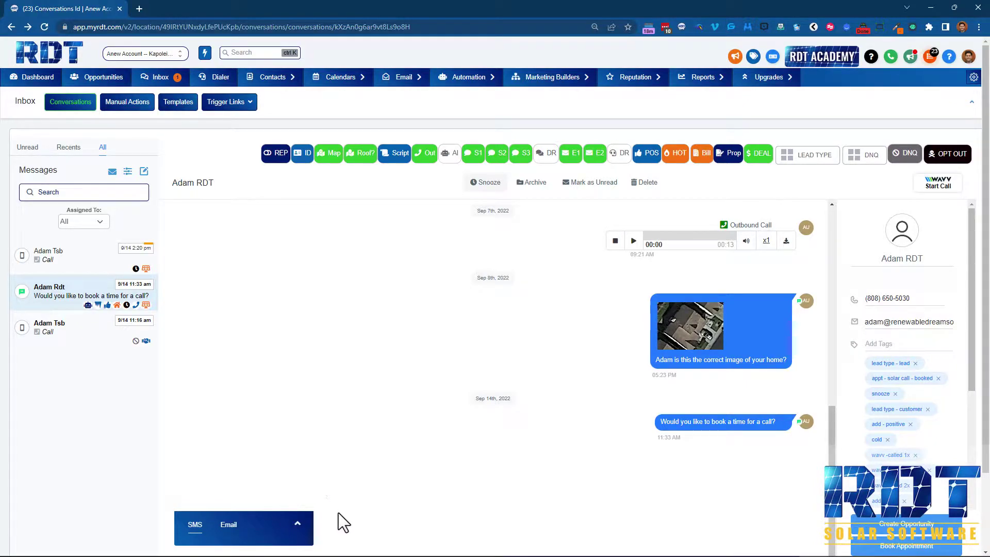
{"action": "left_click", "coordinate": [196, 531]}
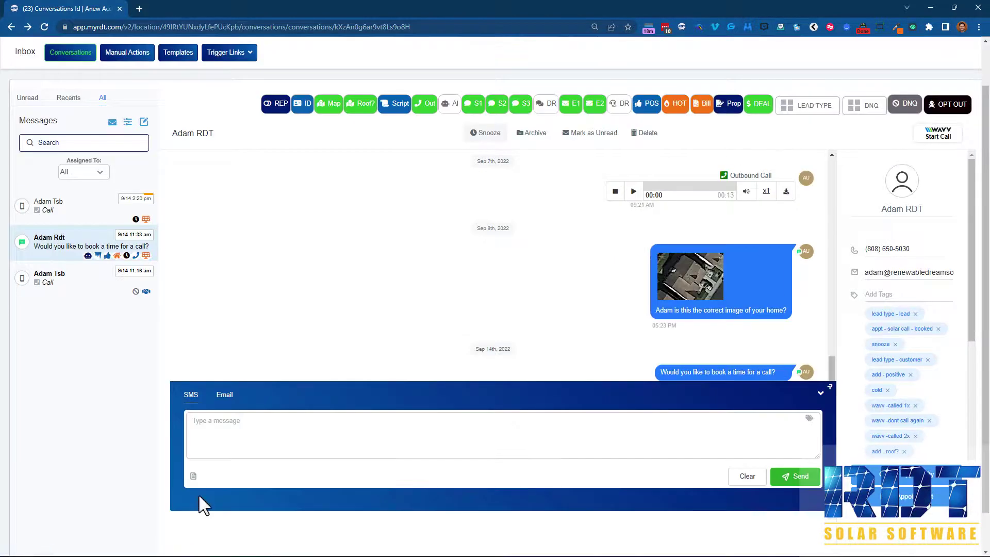
{"action": "left_click", "coordinate": [220, 435]}
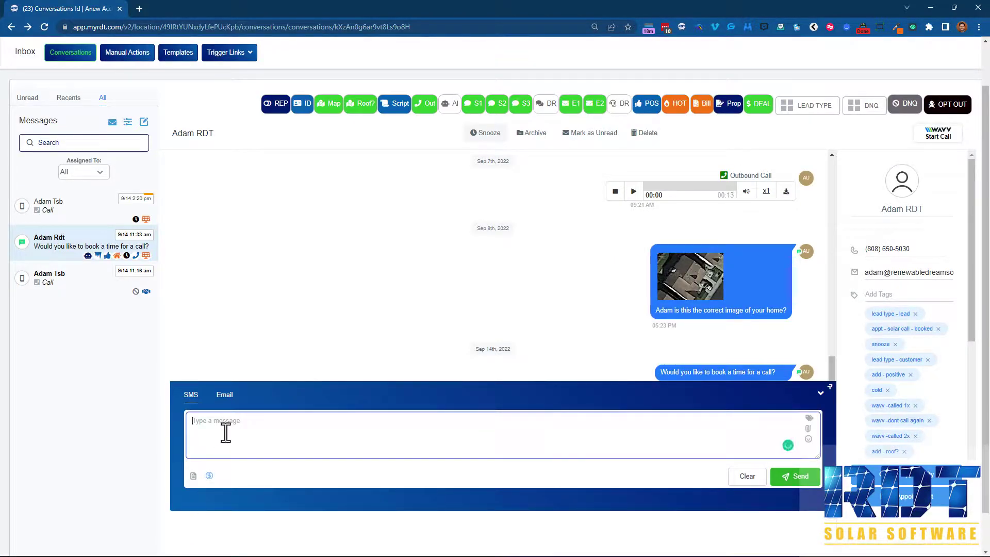
{"action": "type", "text": "sms"}
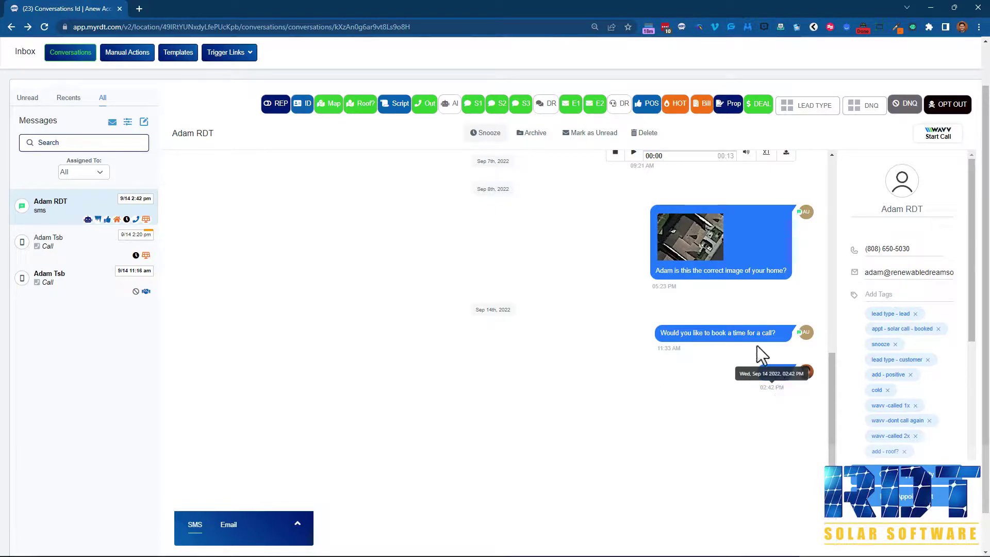
- View the delivery details of the sent "sms" message and close them
{"action": "left_click", "coordinate": [782, 371]}
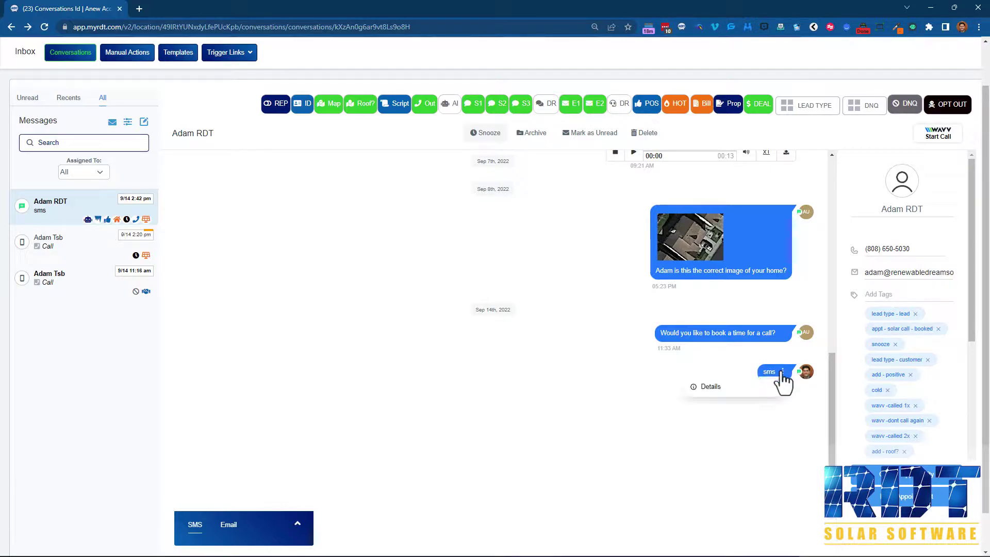
{"action": "left_click", "coordinate": [704, 387]}
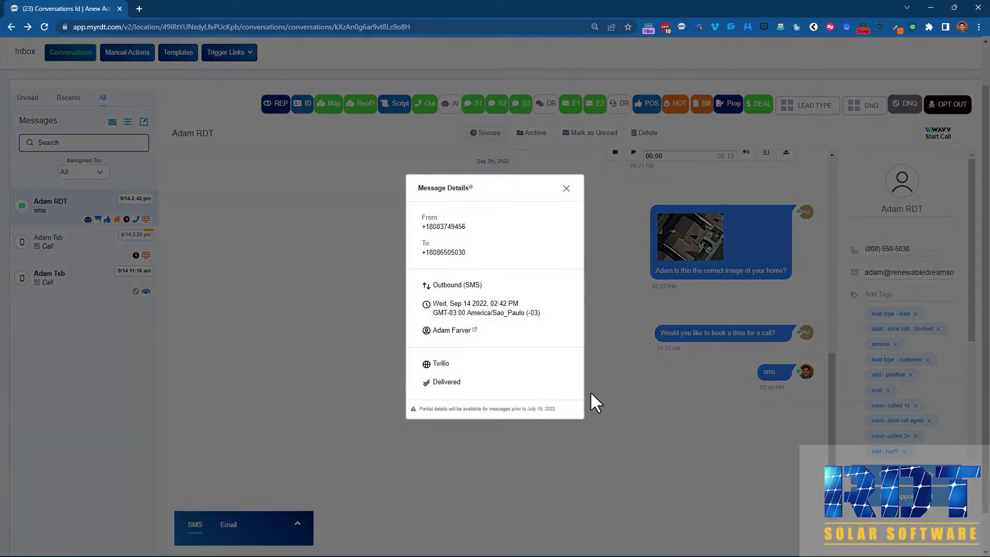
{"action": "left_click", "coordinate": [565, 188]}
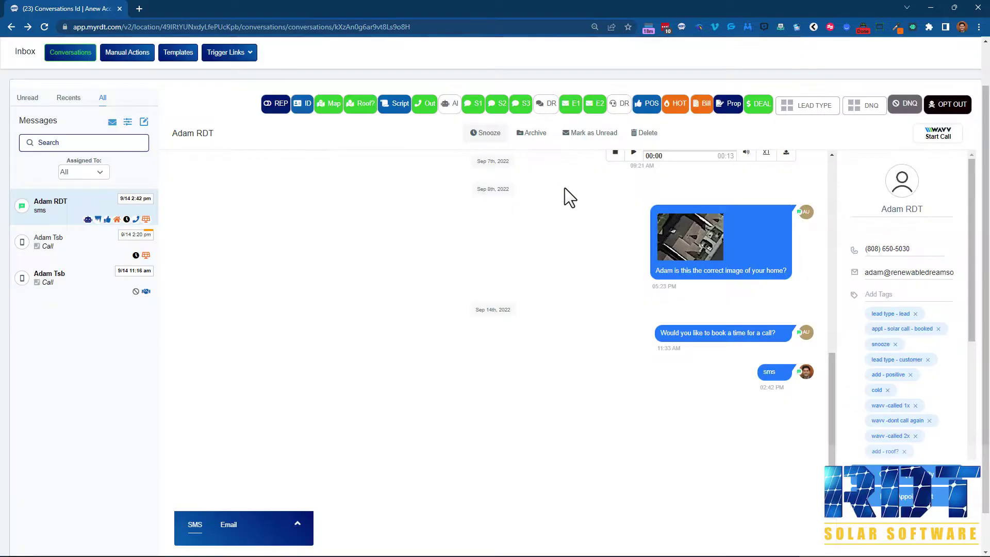
- Look at the email composer in the conversation, switch back to the SMS composer and collapse it
{"action": "left_click", "coordinate": [230, 525]}
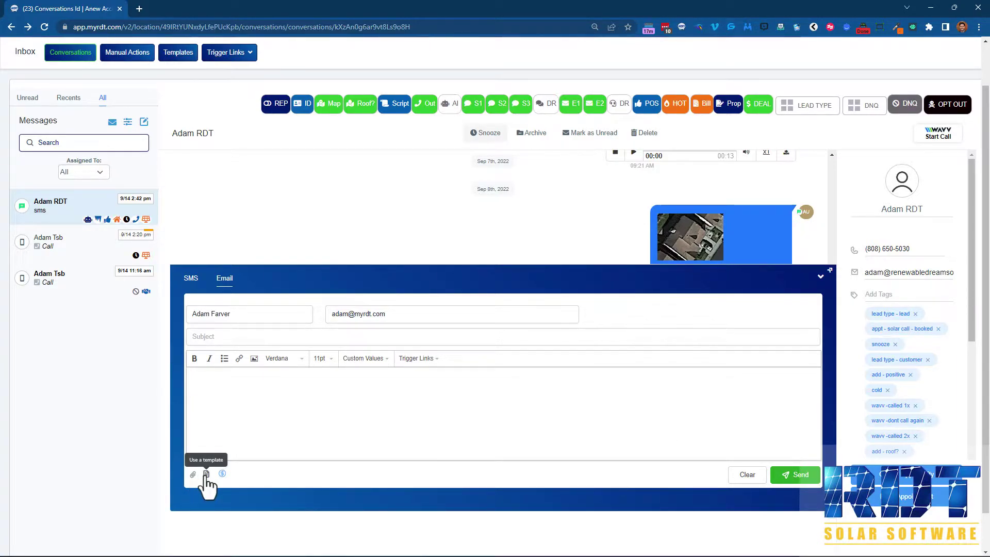
{"action": "left_click", "coordinate": [190, 278]}
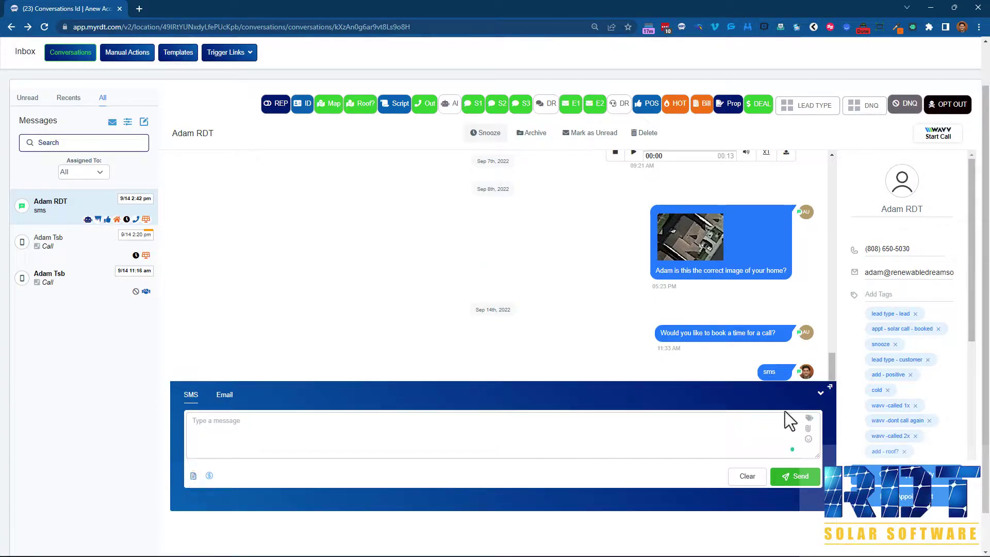
{"action": "left_click", "coordinate": [823, 392]}
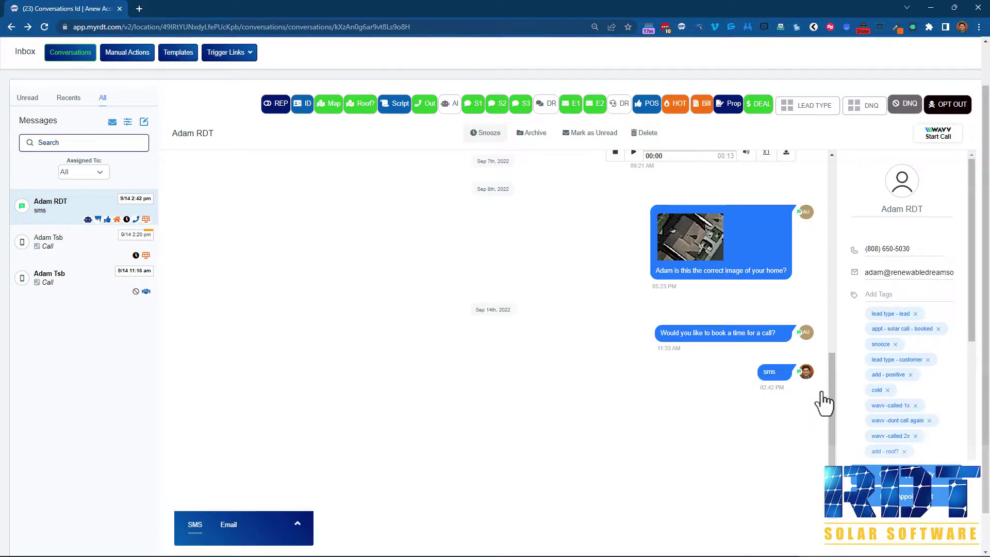
- Call the contact from the conversation, expand the call controls, hang up and dismiss the call window
{"action": "left_click", "coordinate": [854, 251]}
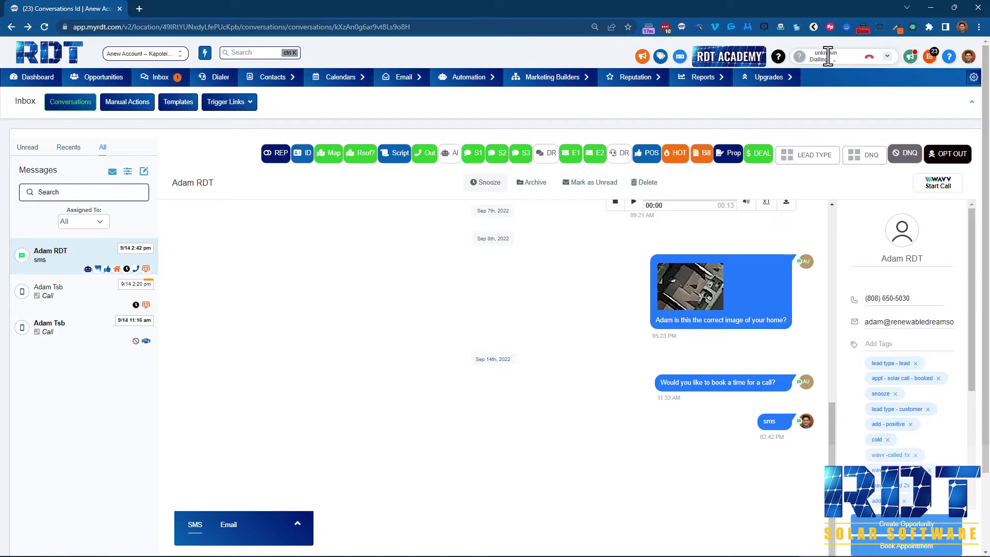
{"action": "left_click", "coordinate": [870, 57]}
{"action": "left_click", "coordinate": [887, 55]}
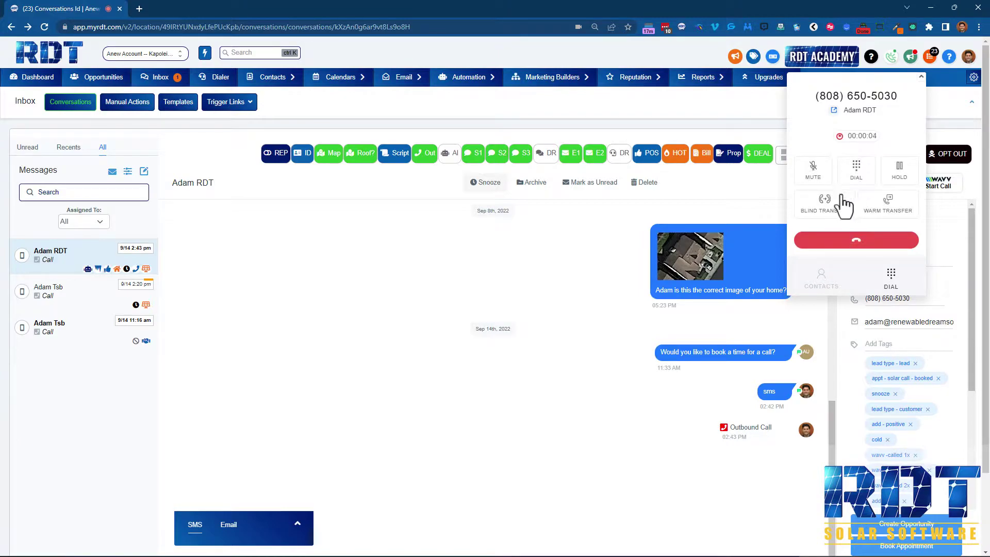
{"action": "left_click", "coordinate": [856, 241]}
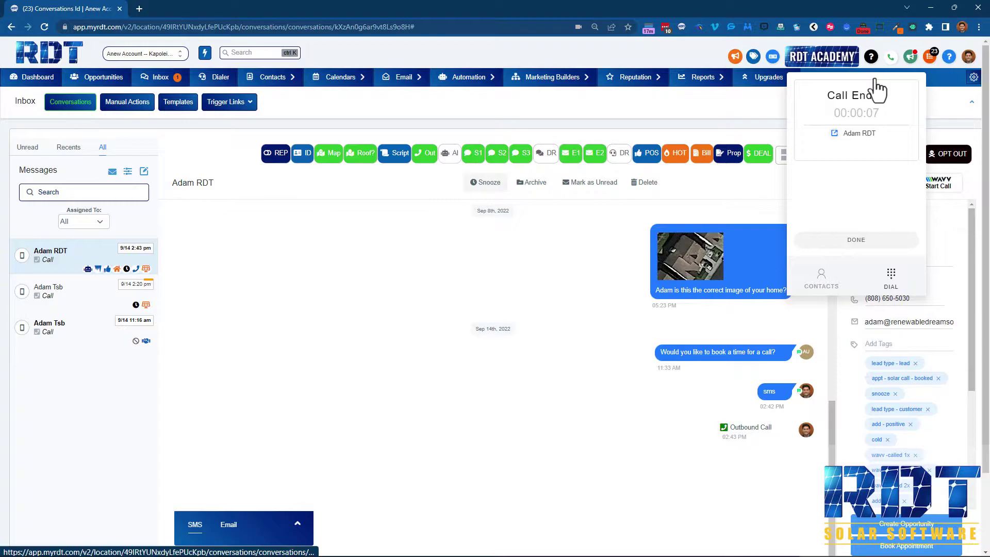
{"action": "left_click", "coordinate": [876, 90]}
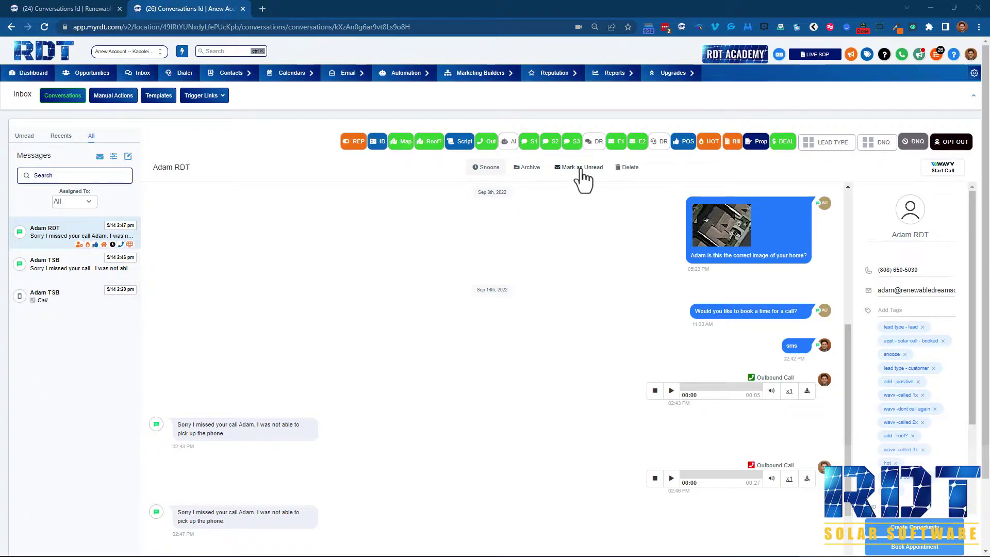
- Mark the open conversation as unread and filter the message list to unread conversations
{"action": "mouse_move", "coordinate": [114, 246]}
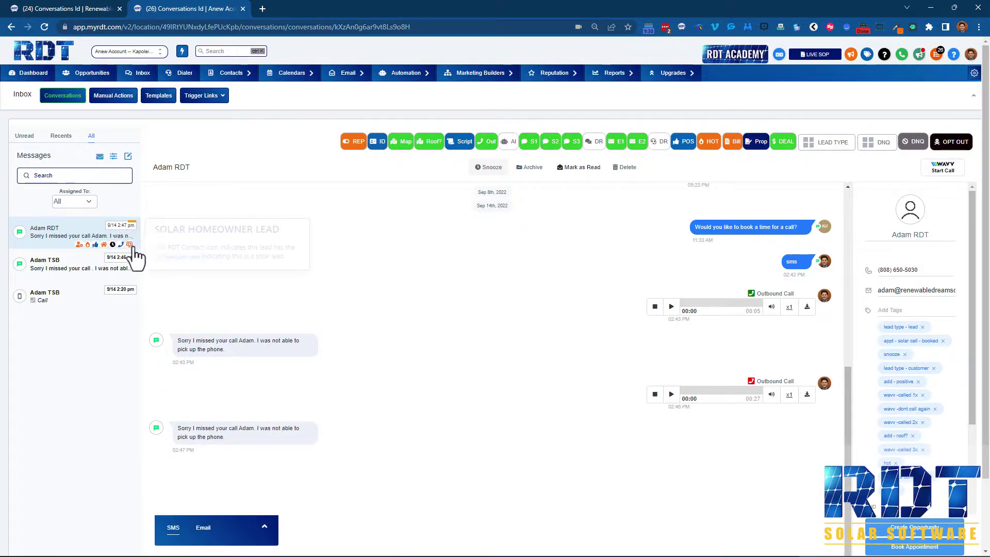
{"action": "left_click", "coordinate": [25, 137]}
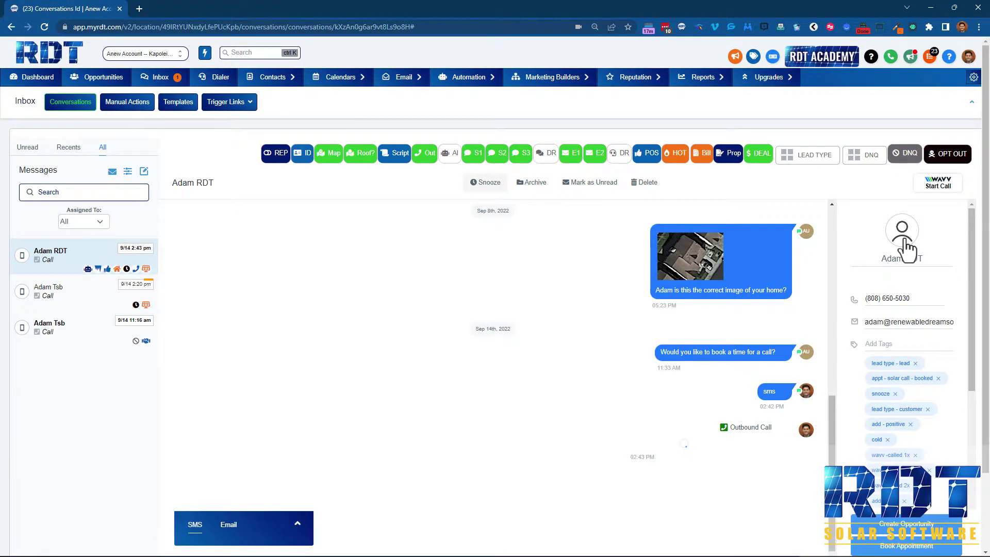
- Open the contact's full record, go through General Info to Additional Info, and enable Hide Empty Fields
{"action": "left_click", "coordinate": [903, 247]}
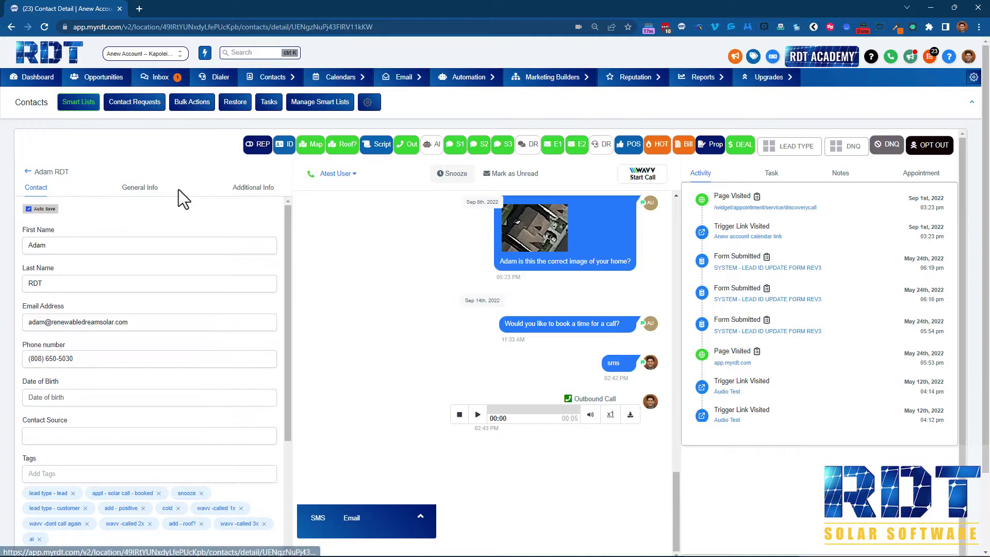
{"action": "left_click", "coordinate": [130, 194]}
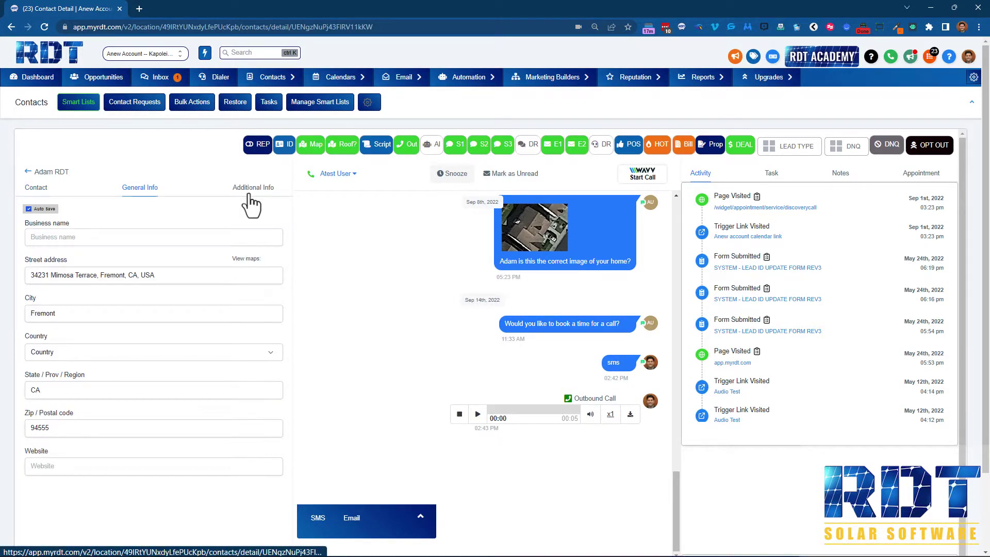
{"action": "left_click", "coordinate": [248, 195]}
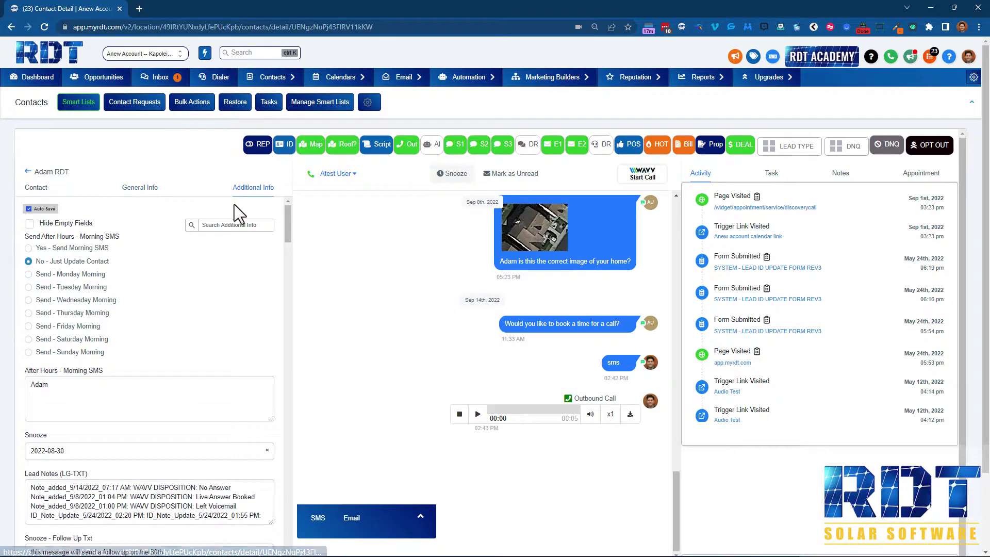
{"action": "left_click", "coordinate": [28, 224]}
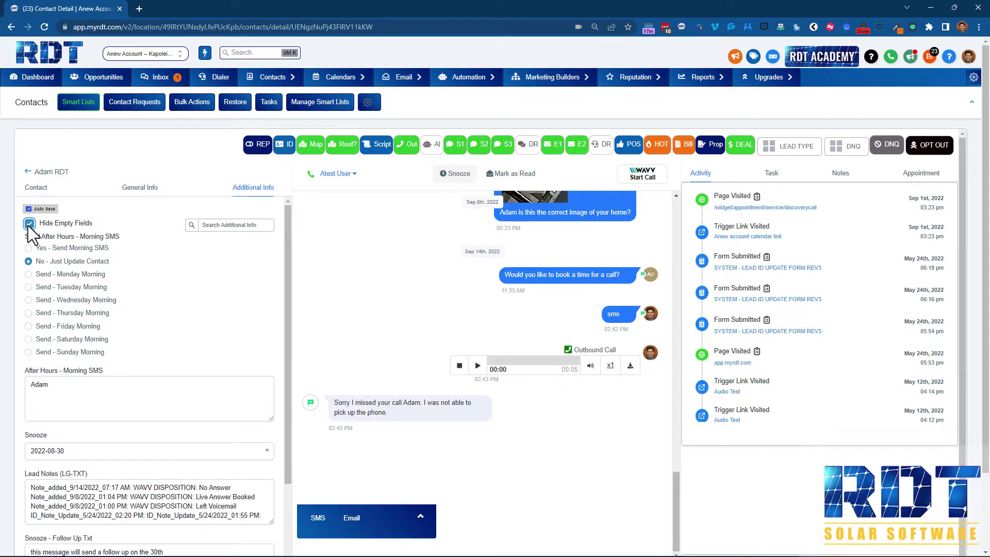
- Expand the SMS composer in the contact record and collapse it again
{"action": "left_click", "coordinate": [318, 518]}
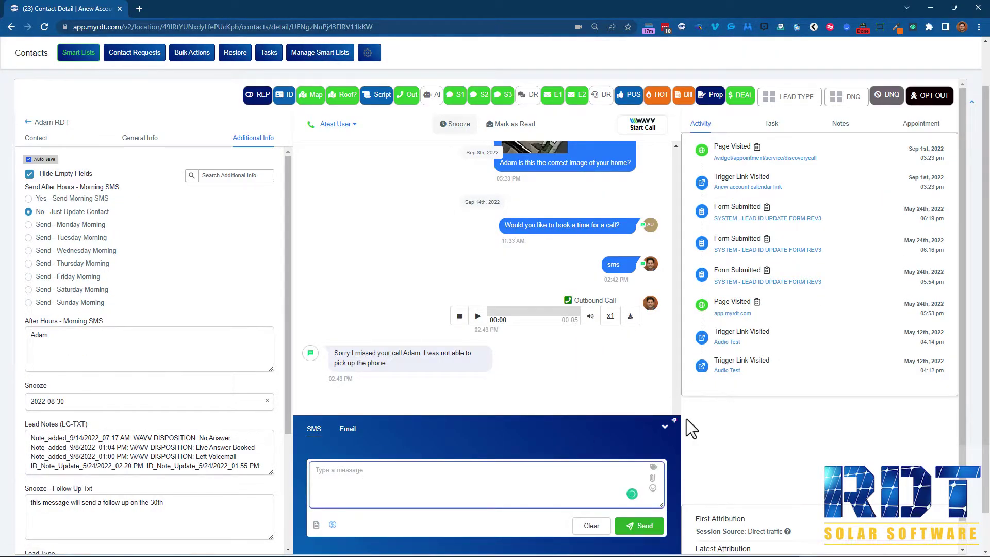
{"action": "left_click", "coordinate": [666, 427]}
{"action": "mouse_move", "coordinate": [311, 135]}
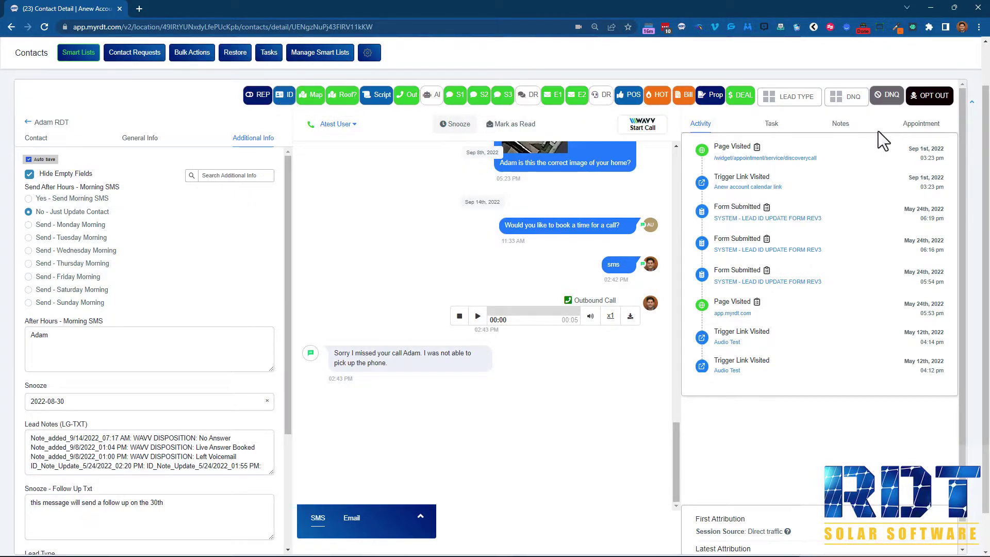
- View the contact's tasks, notes and appointments, and look back through the earlier conversation history
{"action": "left_click", "coordinate": [773, 130]}
{"action": "left_click", "coordinate": [751, 128]}
{"action": "left_click", "coordinate": [793, 133]}
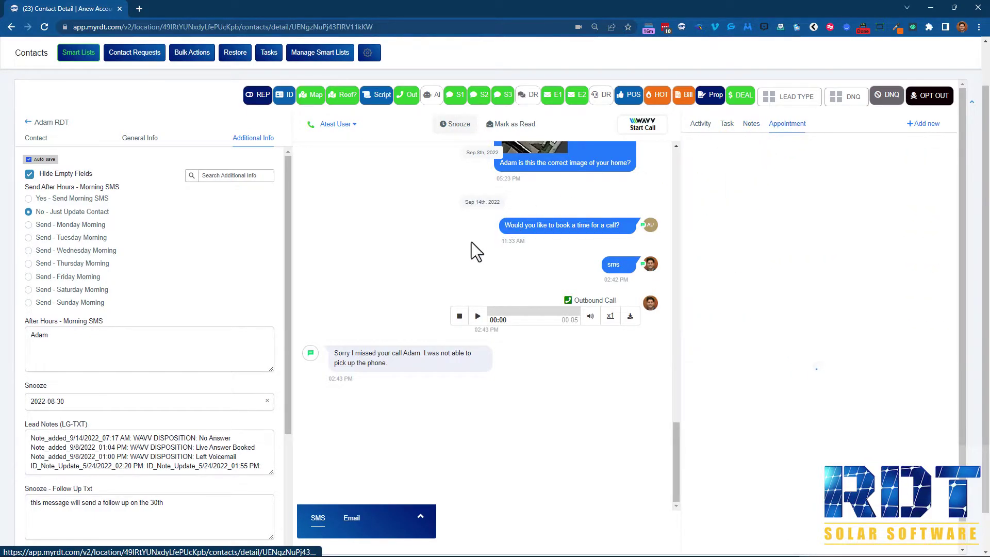
{"action": "scroll", "coordinate": [448, 289], "scroll_direction": "up", "scroll_amount": 6}
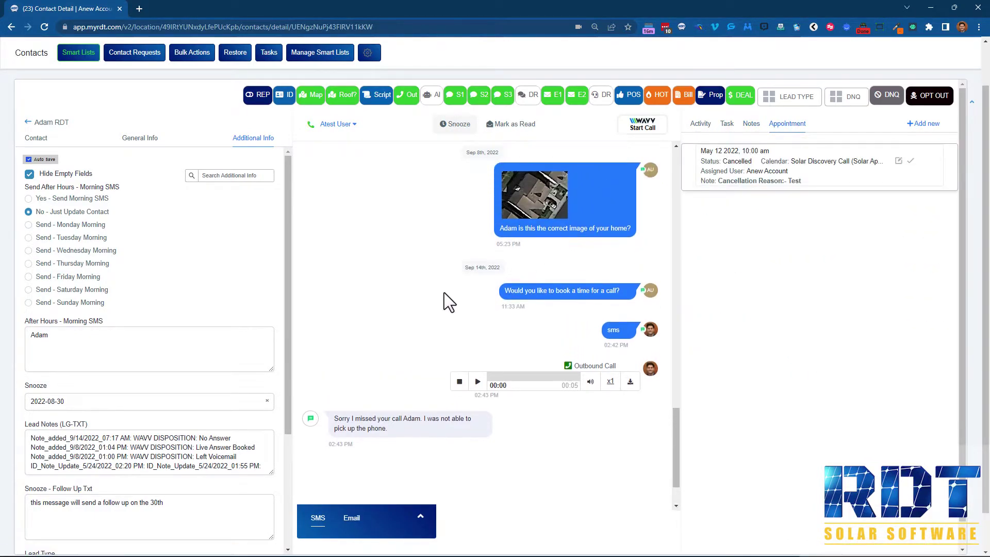
{"action": "scroll", "coordinate": [209, 57], "scroll_direction": "up", "scroll_amount": 2}
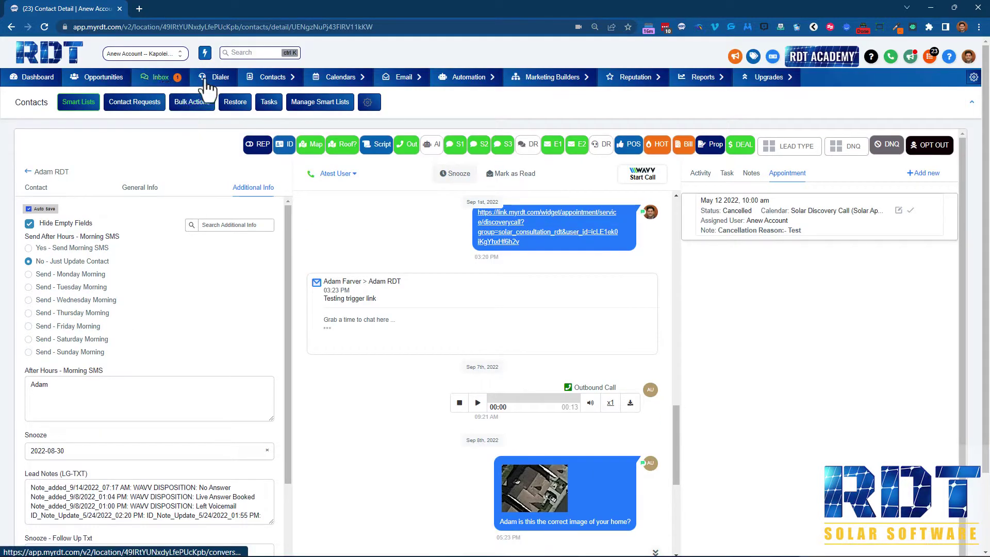
- Open the Smart Lists view of all contacts and select the first two contacts
{"action": "left_click", "coordinate": [248, 79]}
{"action": "left_click", "coordinate": [264, 96]}
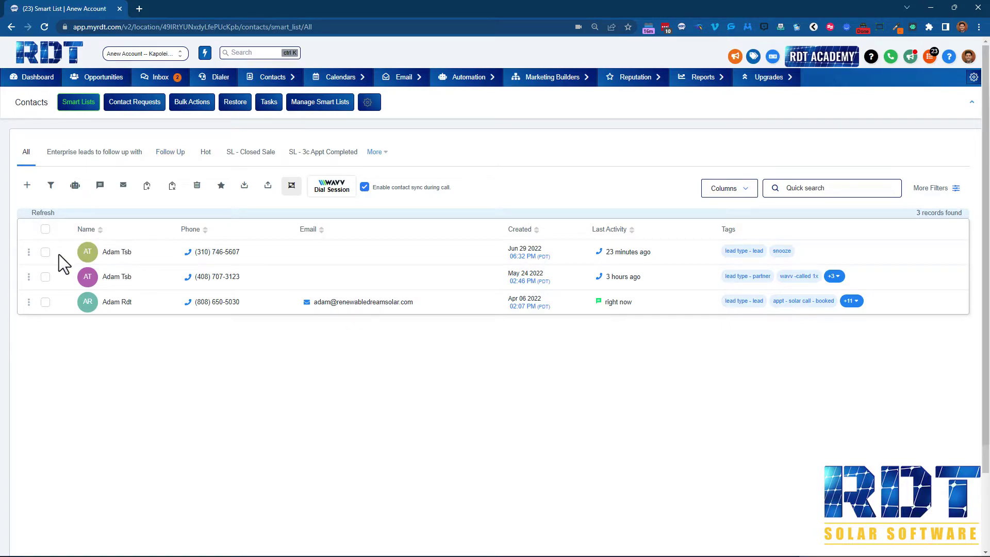
{"action": "left_click", "coordinate": [46, 252]}
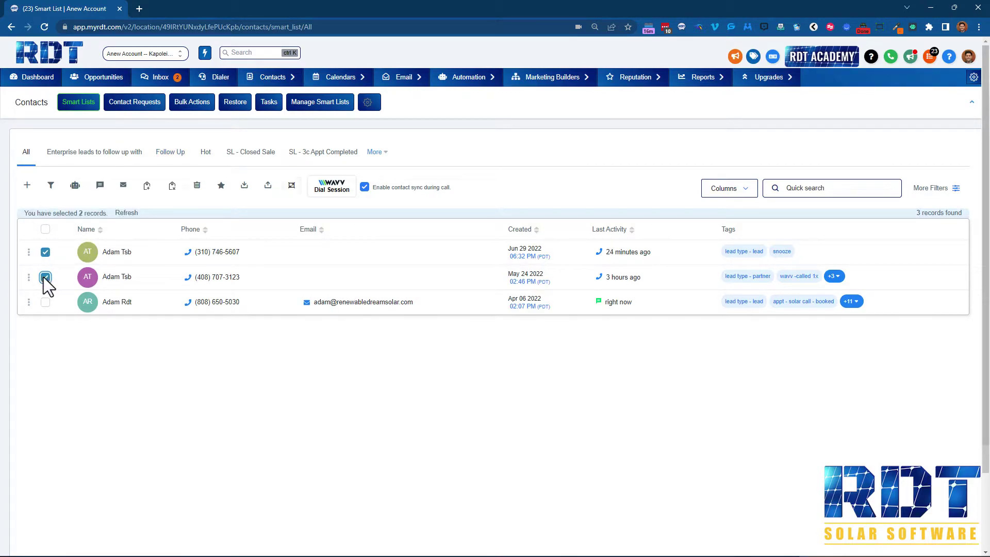
- Open the bulk SMS form for the two selected contacts, look over its message and action fields, and cancel it
{"action": "left_click", "coordinate": [101, 188]}
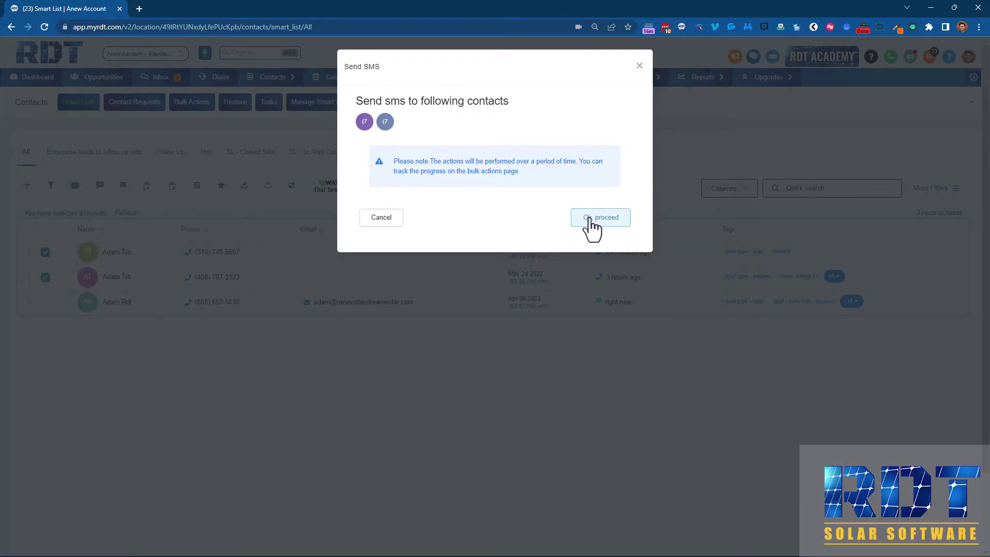
{"action": "left_click", "coordinate": [591, 219]}
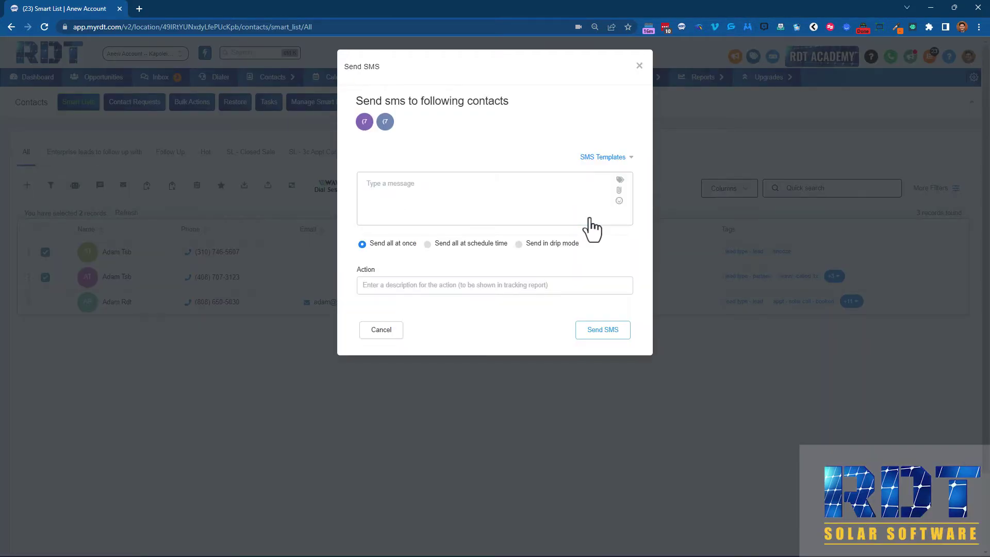
{"action": "left_click", "coordinate": [396, 288]}
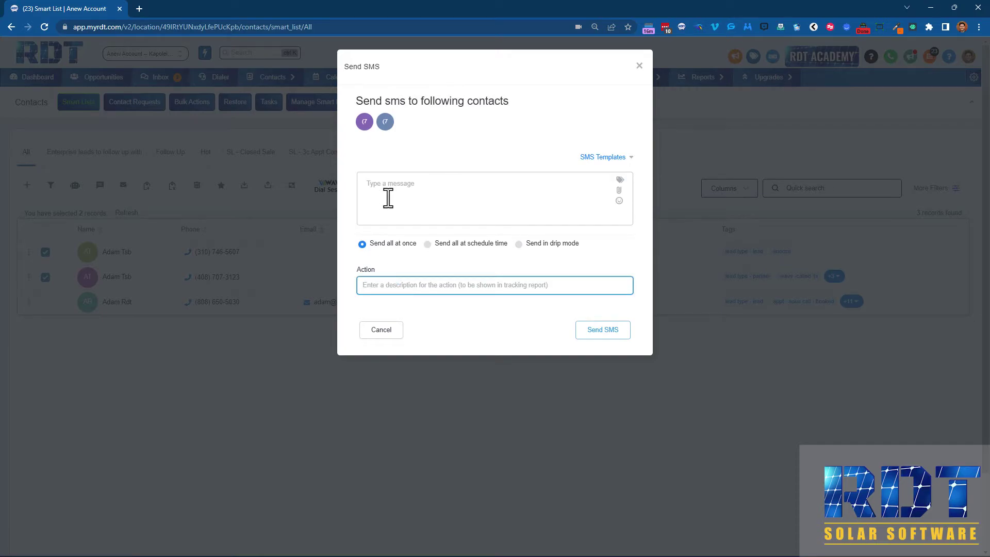
{"action": "left_click", "coordinate": [504, 199]}
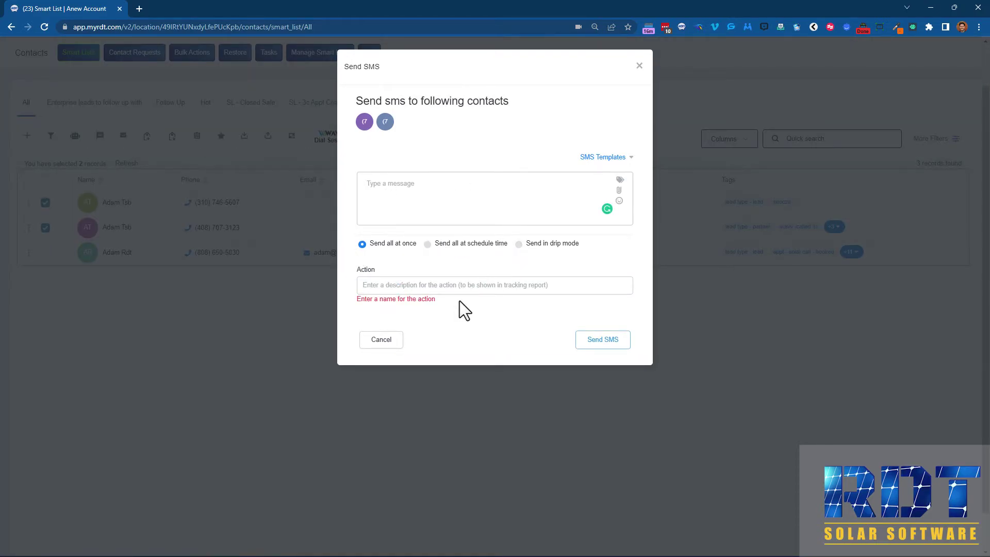
{"action": "left_click", "coordinate": [372, 342]}
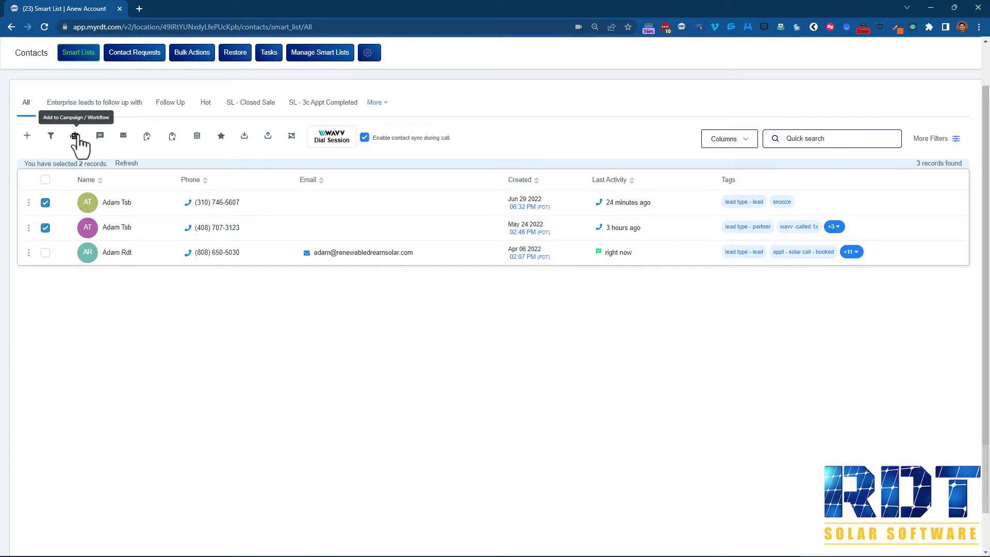
- Open the second selected contact's record and go back to the first selected contact's record
{"action": "left_click", "coordinate": [92, 231]}
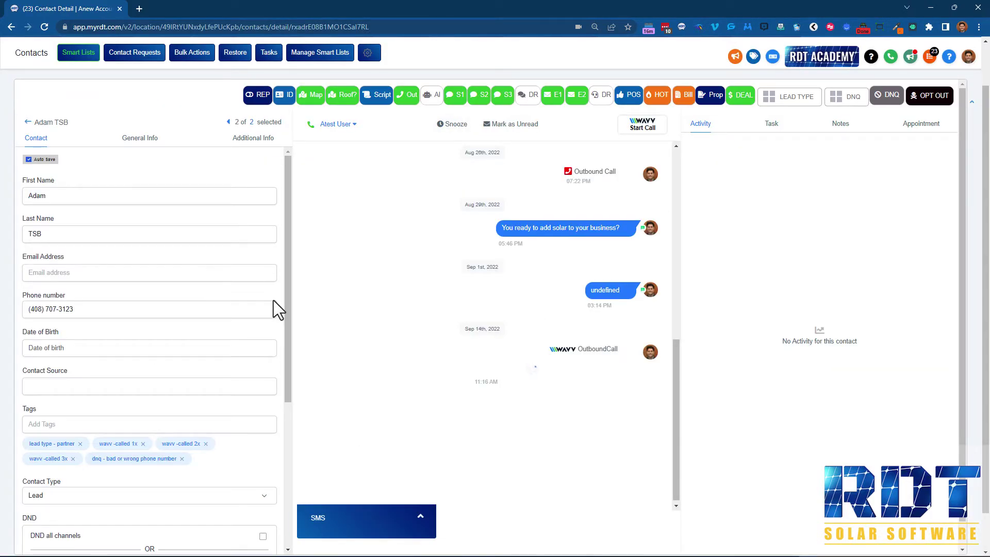
{"action": "left_click", "coordinate": [230, 123]}
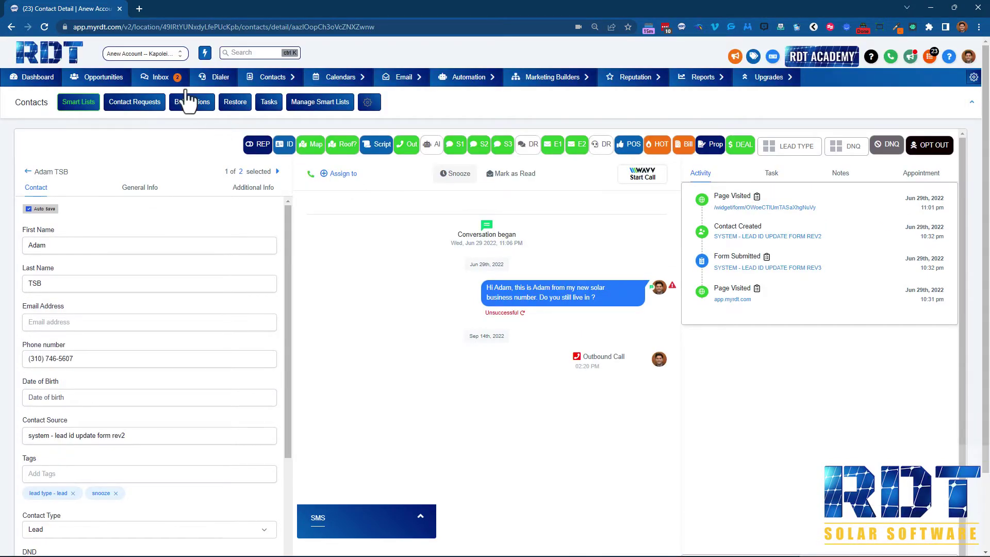
- Start the Dialer's manual actions queue, logging the first call as No Answer before advancing to the next lead
{"action": "left_click", "coordinate": [221, 79]}
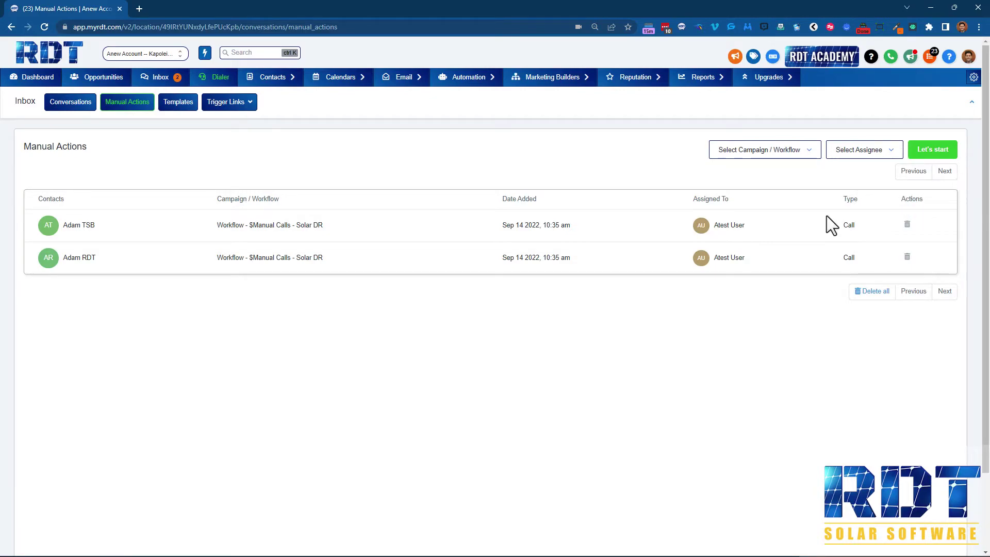
{"action": "left_click", "coordinate": [930, 149]}
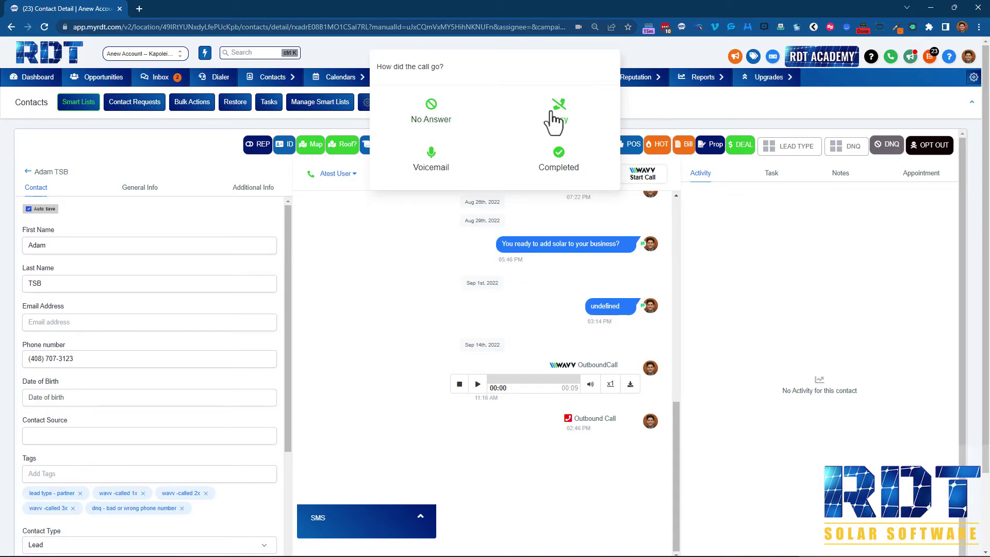
{"action": "left_click", "coordinate": [434, 114]}
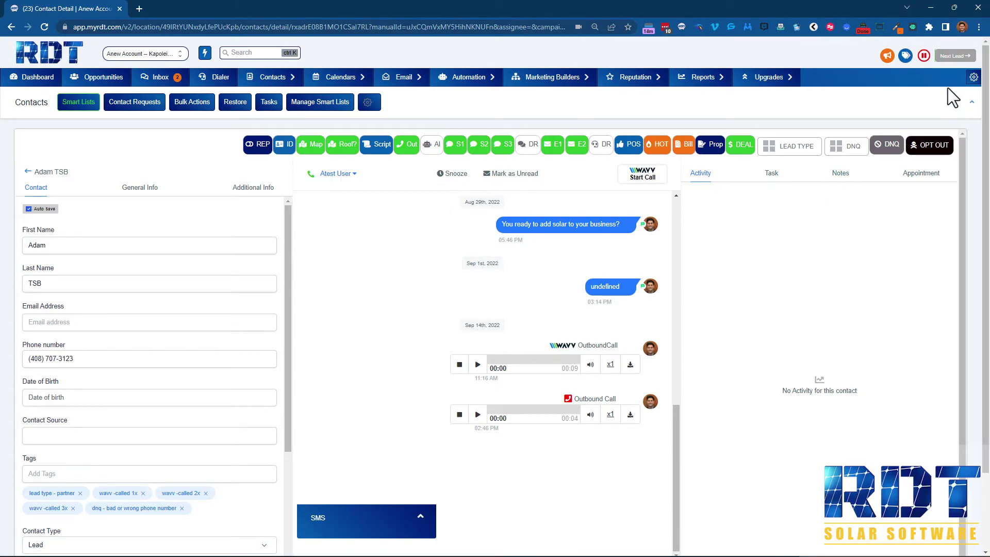
{"action": "left_click", "coordinate": [953, 57]}
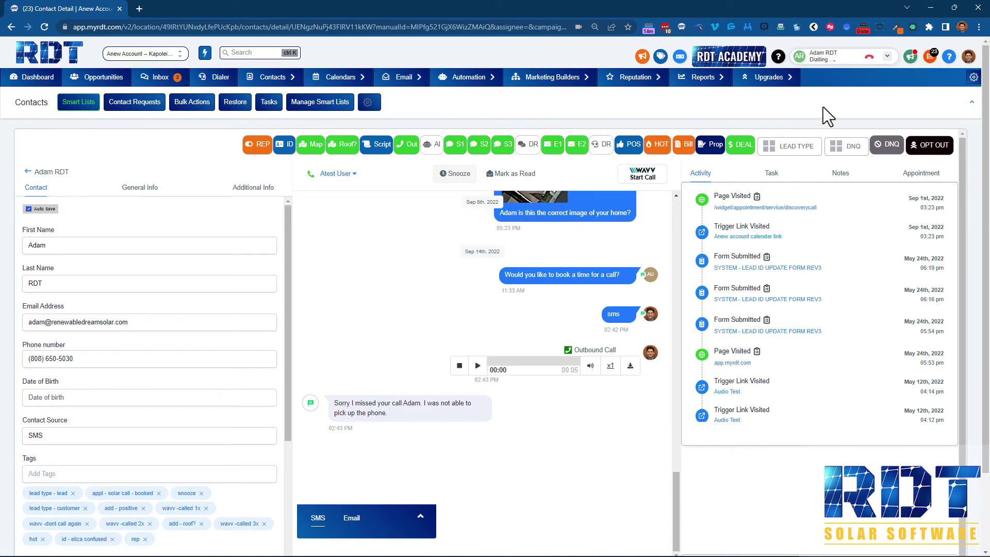
- During the call, view the lead's notes, examine the property's location on the map, and return to the contact record
{"action": "left_click", "coordinate": [839, 176]}
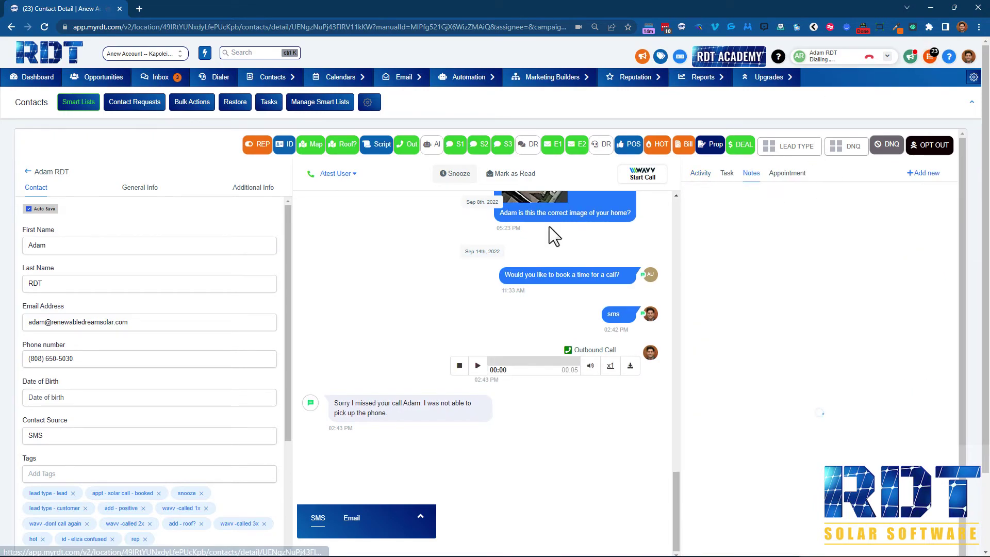
{"action": "left_click", "coordinate": [313, 146]}
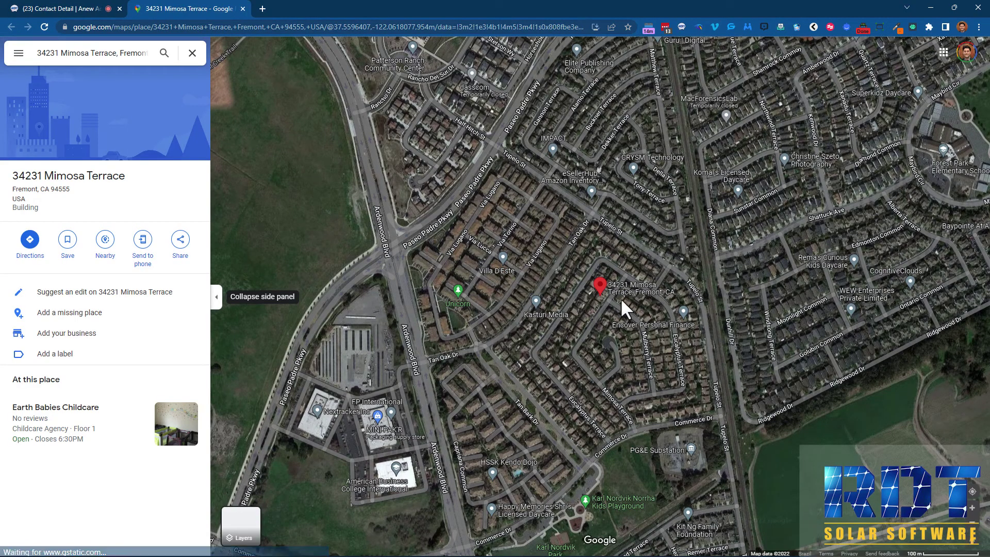
{"action": "scroll", "coordinate": [605, 299], "scroll_direction": "up", "scroll_amount": 4}
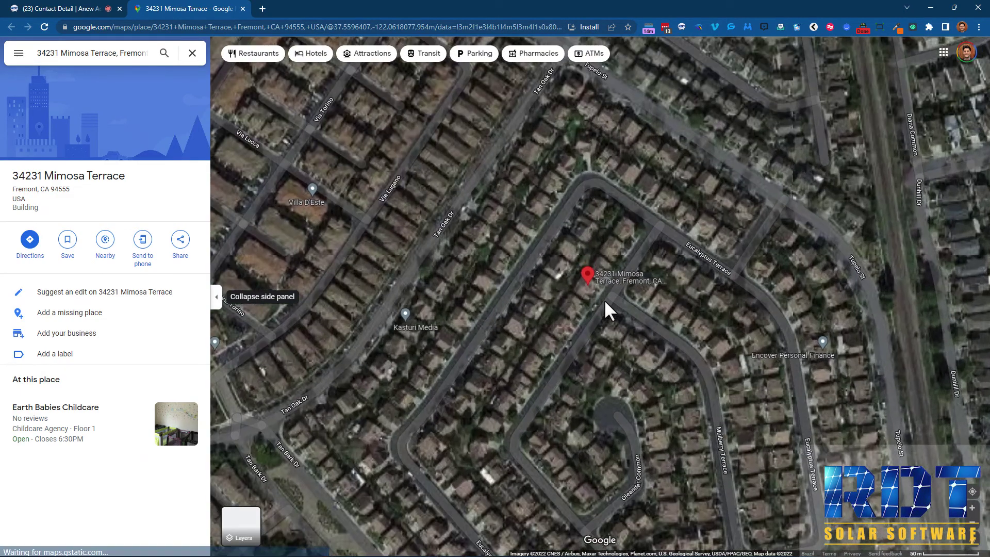
{"action": "left_click", "coordinate": [68, 6]}
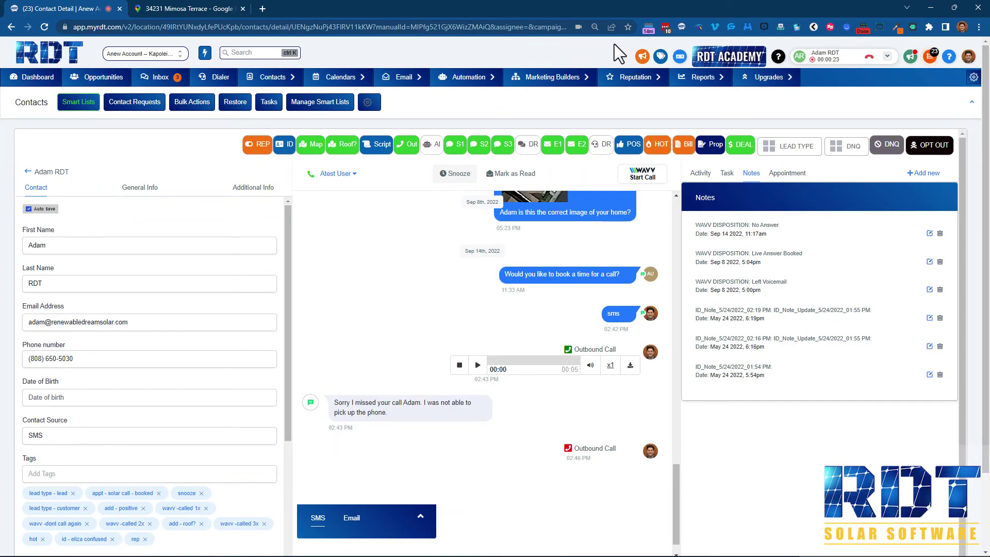
- Hang up the call to the second queued lead and log its outcome as No Answer
{"action": "left_click", "coordinate": [868, 56]}
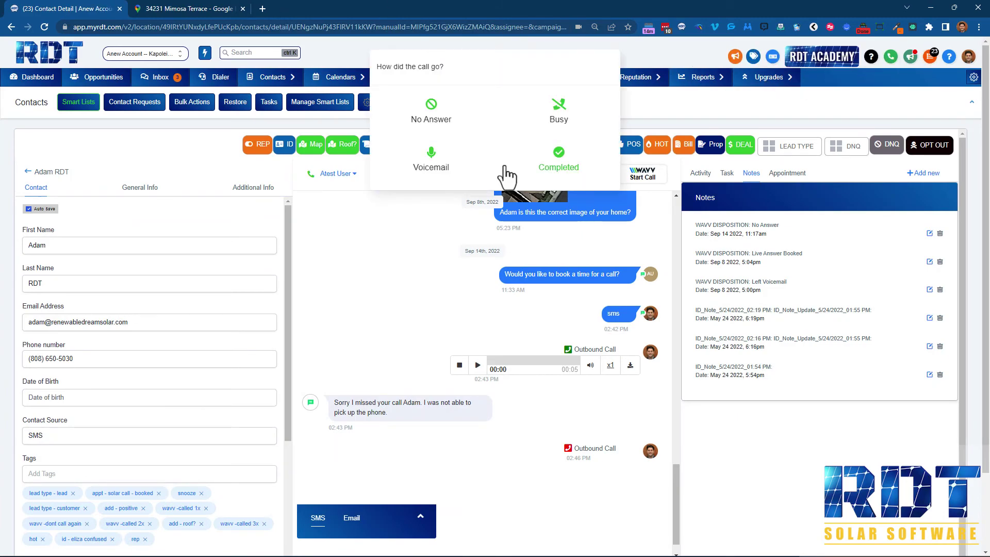
{"action": "left_click", "coordinate": [433, 119]}
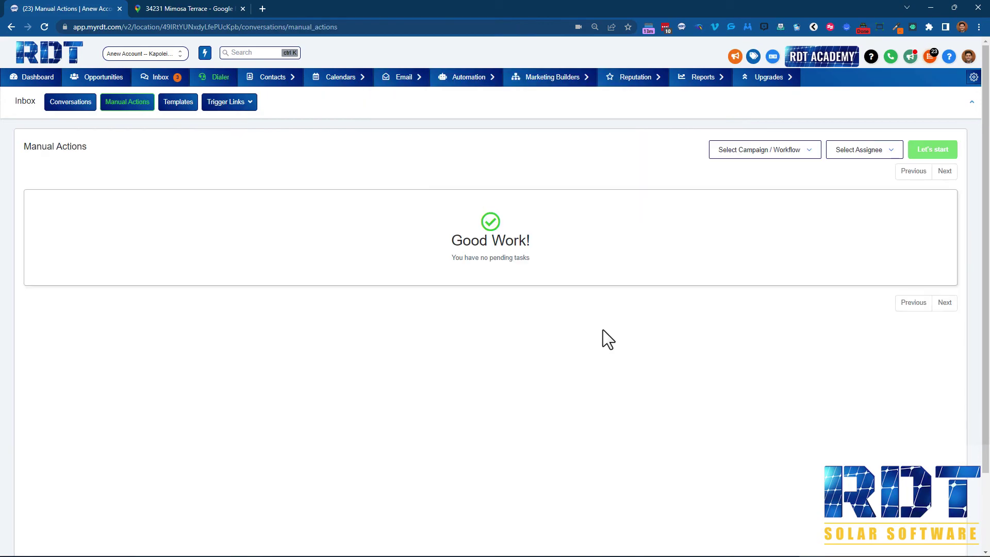